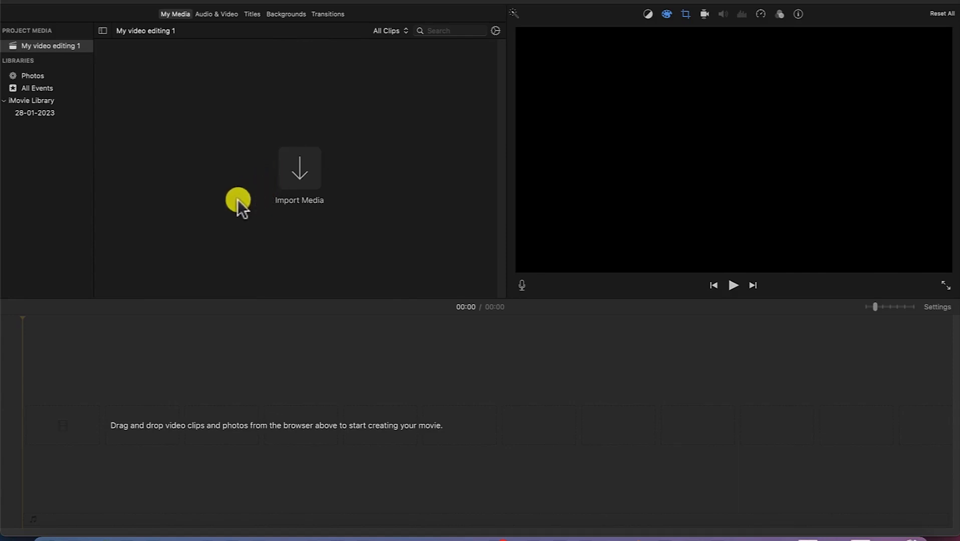
- Switch to Finder and look through the Music folder and the Images and Videos subfolders of B Rolls
left_click(47, 536)
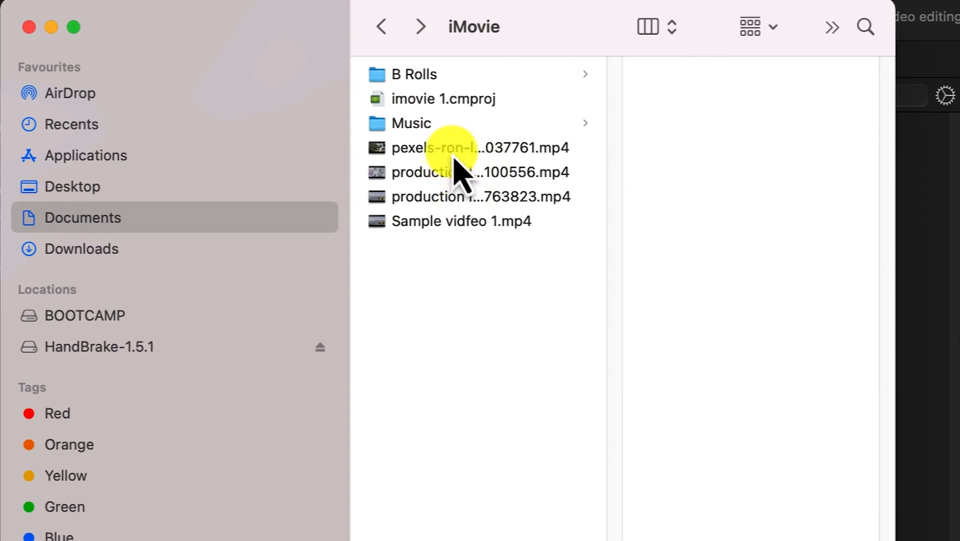
left_click(431, 128)
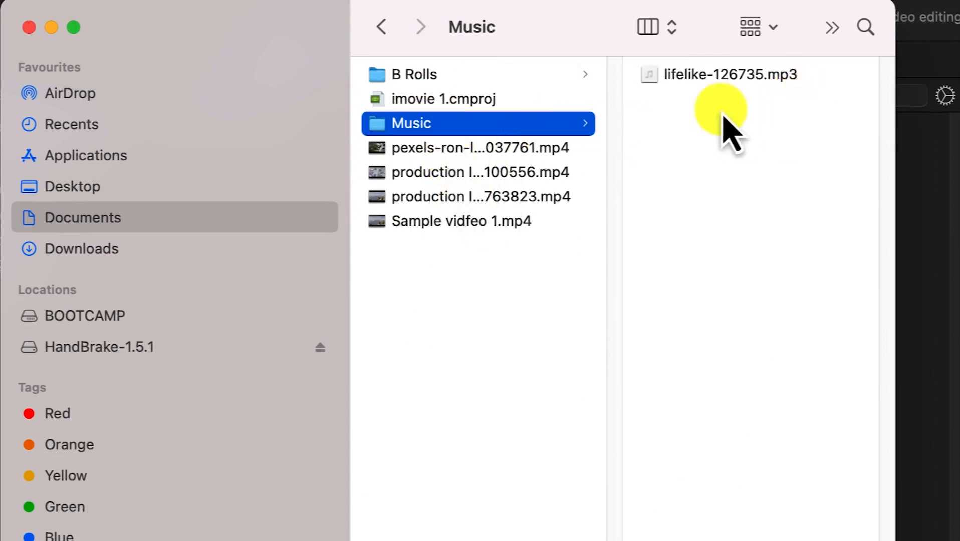
left_click(418, 80)
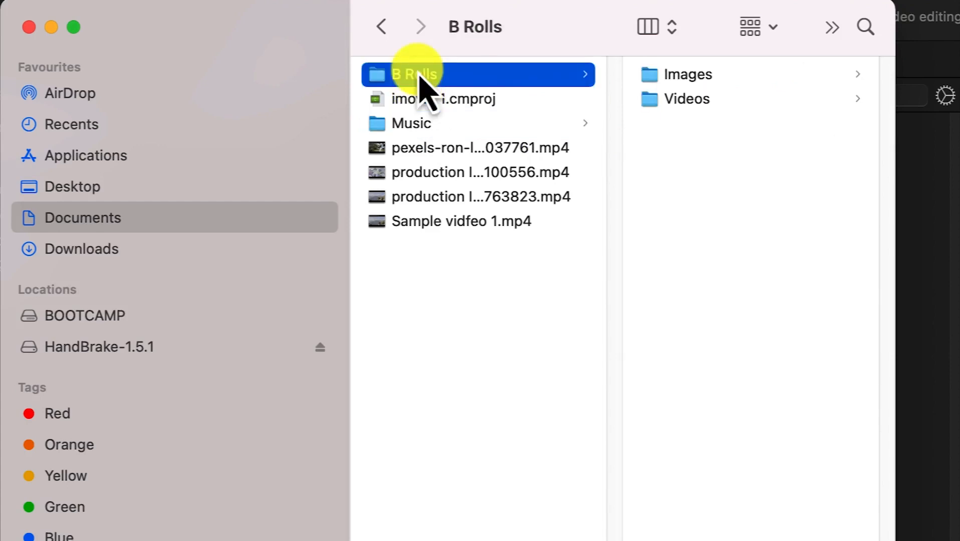
left_click(688, 80)
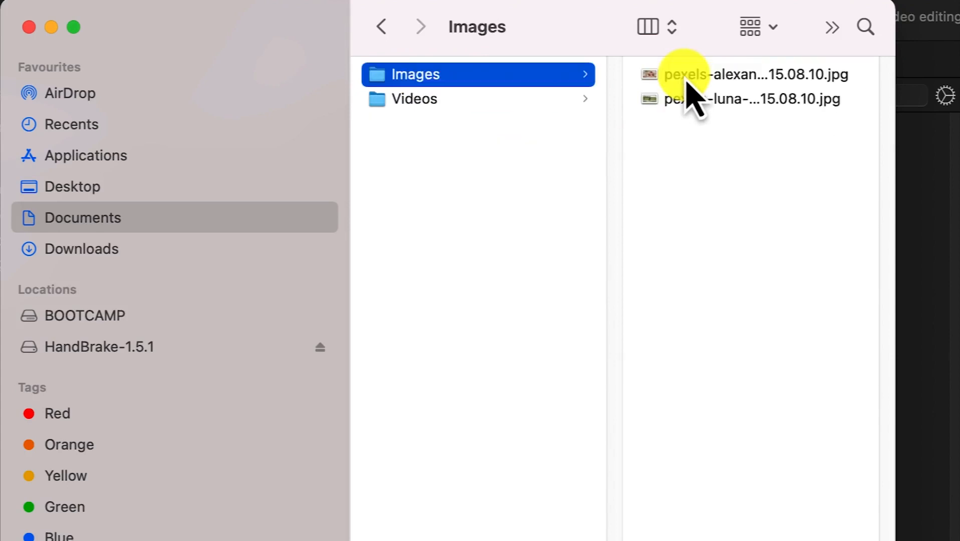
left_click(398, 105)
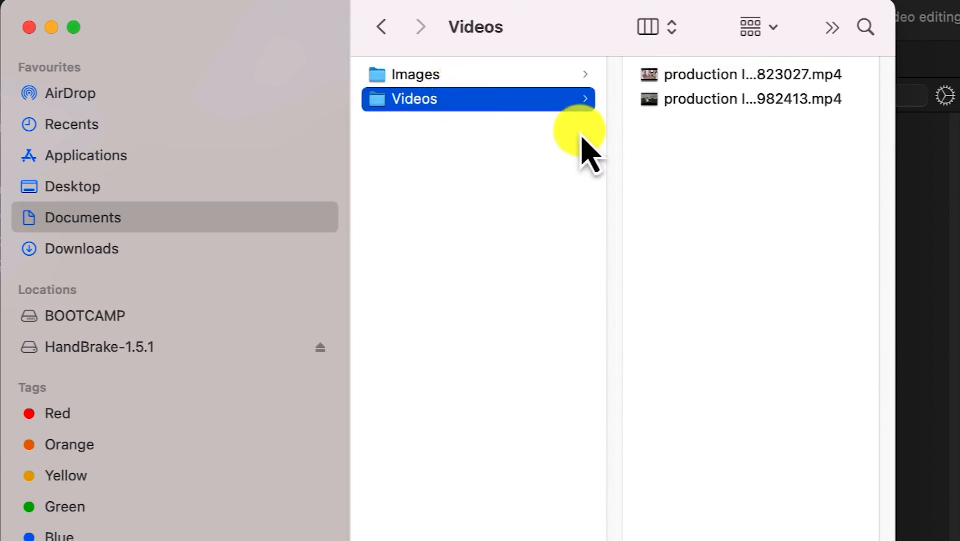
- Preview both images in the B Rolls Images folder and both clips in its Videos folder
left_click(454, 80)
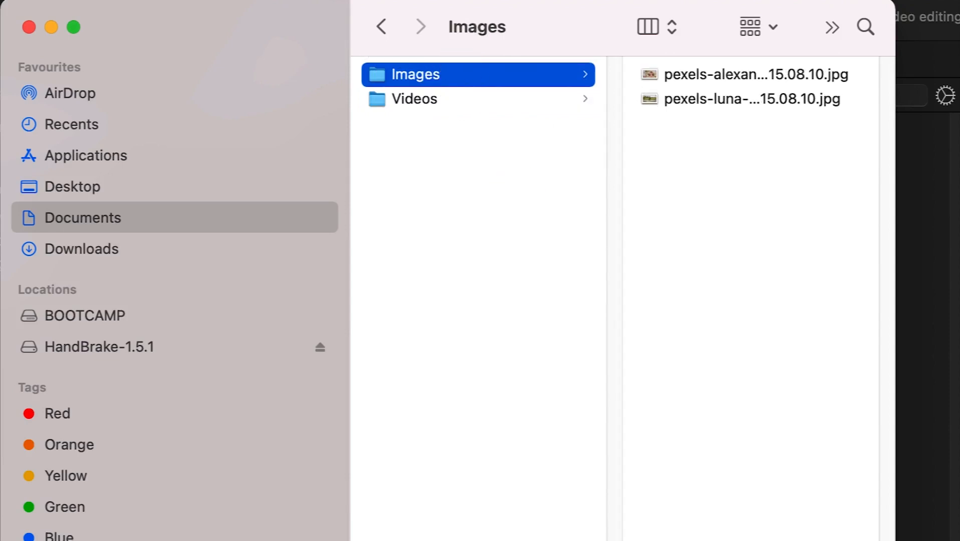
scroll(621, 296, "left", 1)
scroll(621, 296, "right", 1)
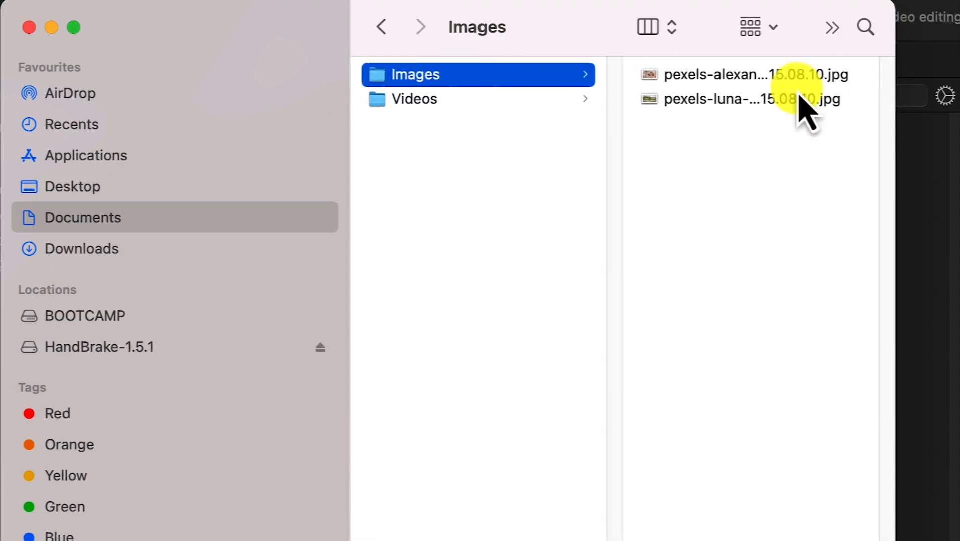
left_click(786, 77)
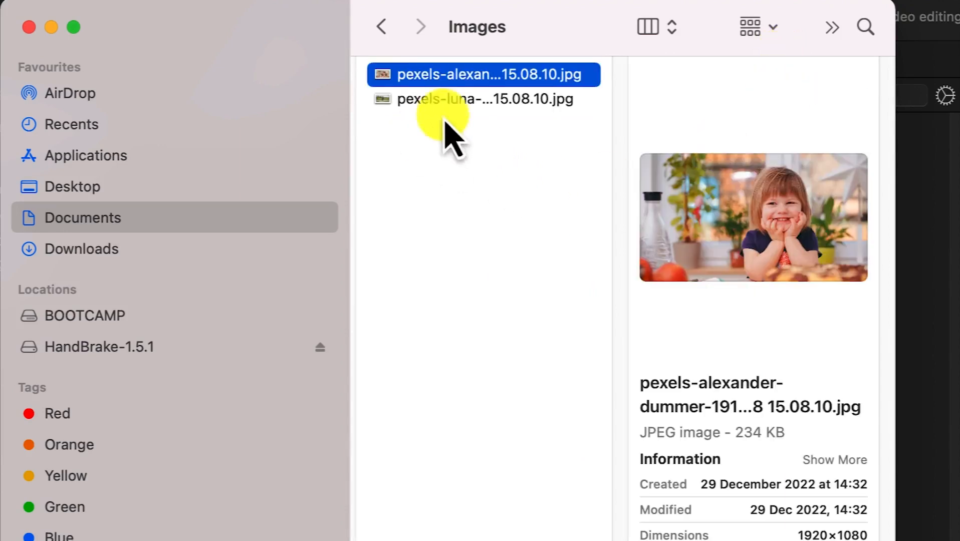
key("Down")
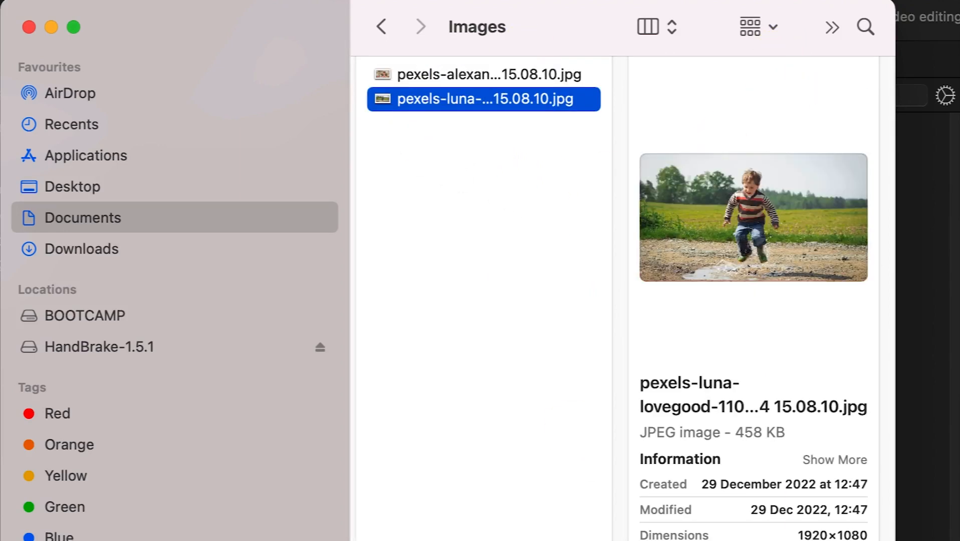
scroll(621, 296, "left", 3)
left_click(564, 108)
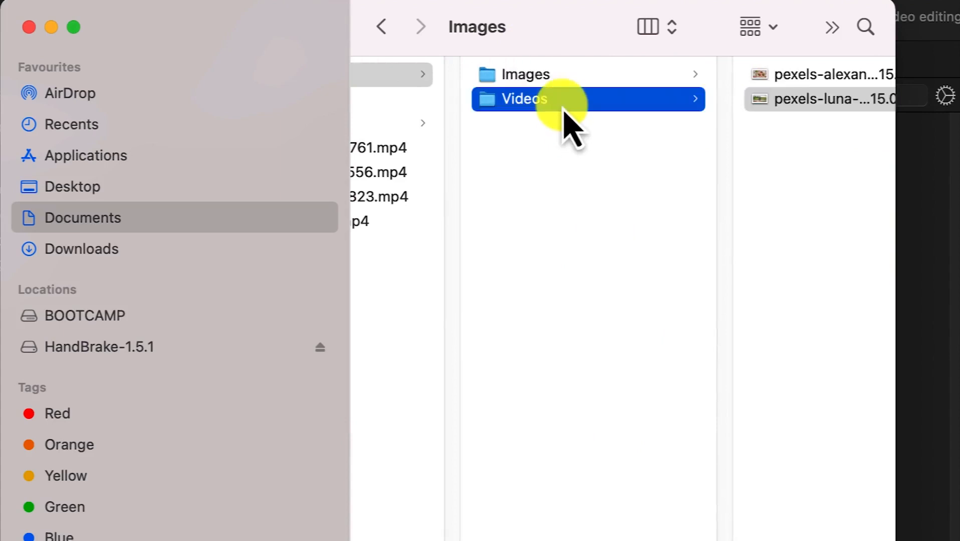
left_click(752, 76)
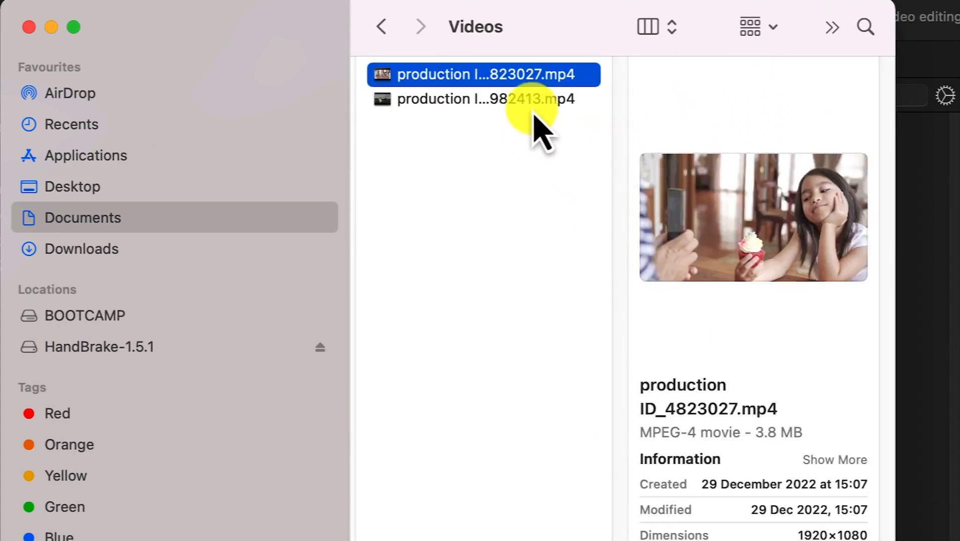
left_click(533, 99)
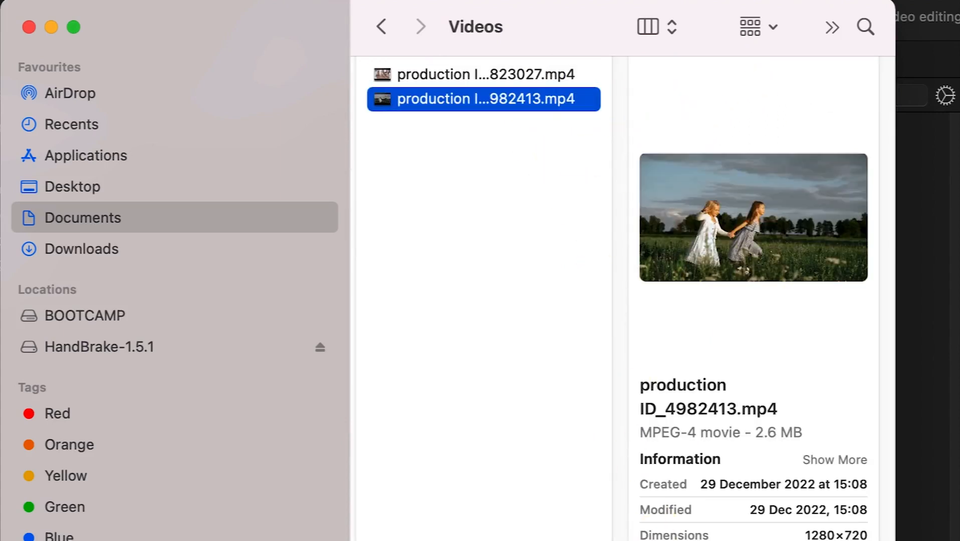
- Look in the Music folder again and preview production ID_4100556.mp4 and Sample vidfeo 1.mp4 in the iMovie folder
scroll(622, 296, "left", 6)
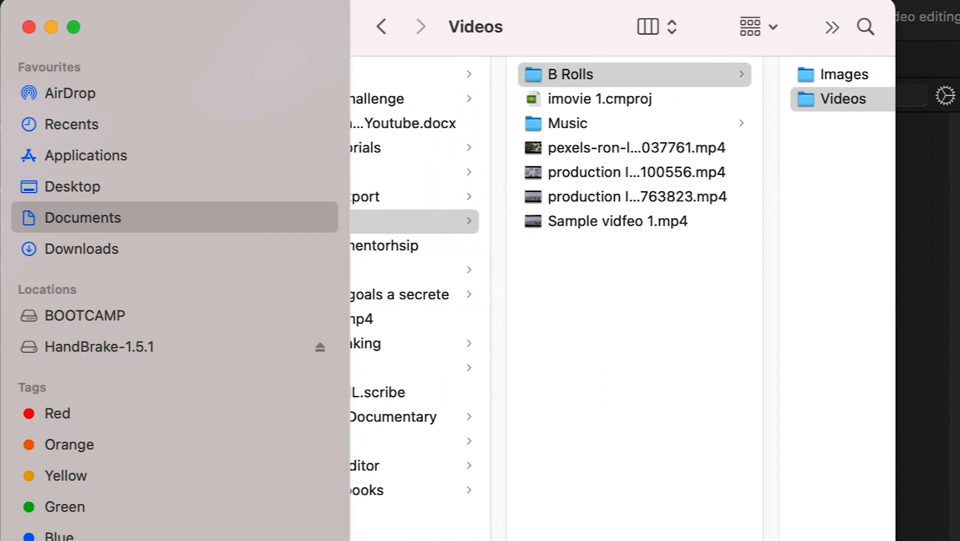
left_click(581, 123)
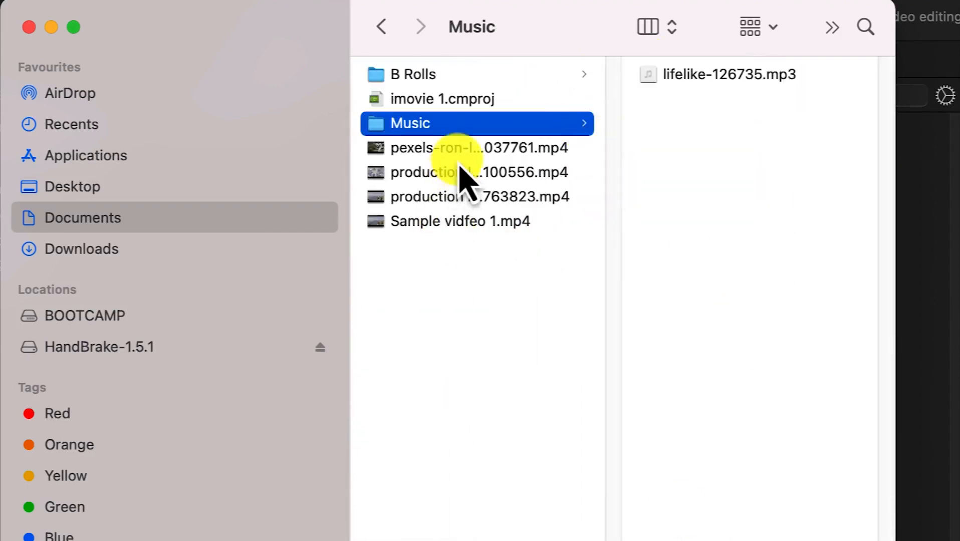
left_click(460, 172)
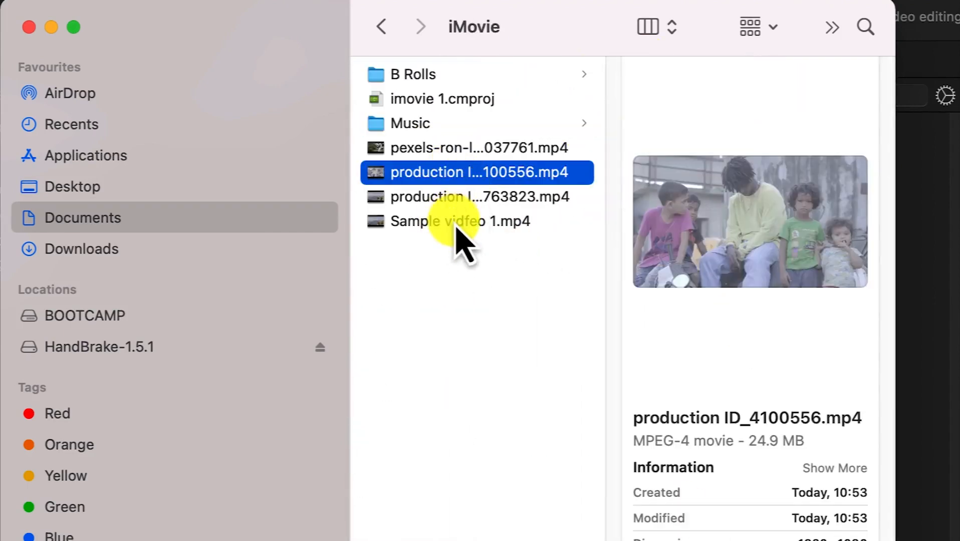
left_click(460, 221)
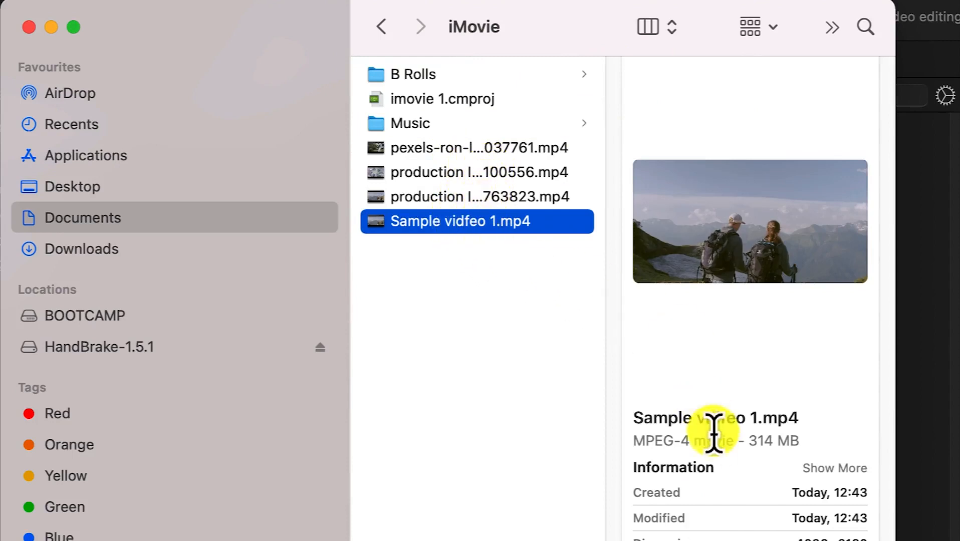
- Switch back to iMovie and import the B Rolls and Music folders plus all four MP4 videos into the project media
left_click(932, 536)
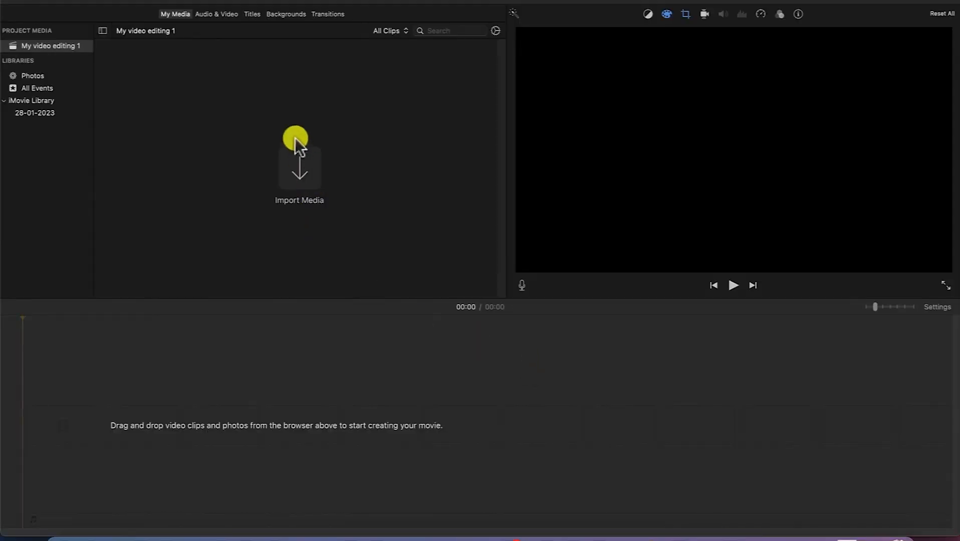
left_click(298, 169)
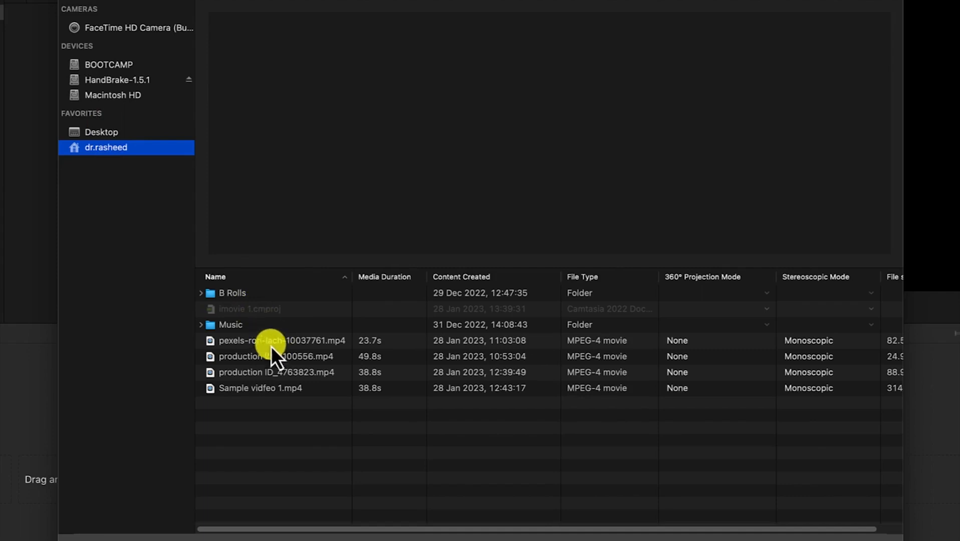
left_click(300, 388)
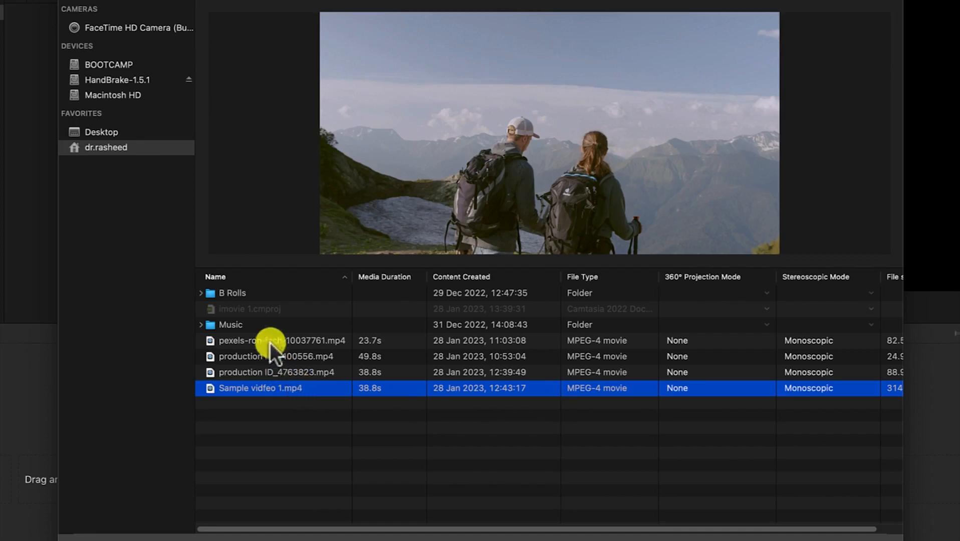
left_click(266, 326, "super")
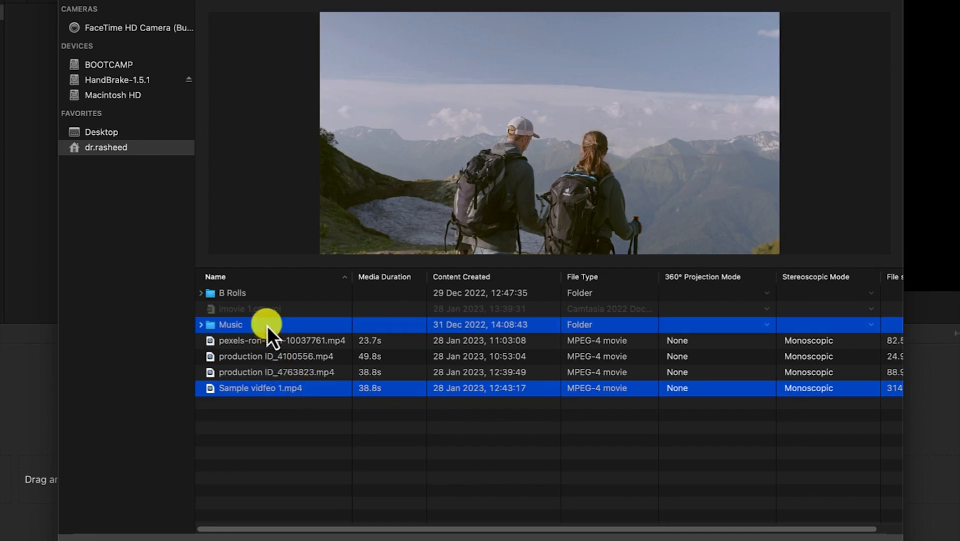
left_click(272, 296, "super")
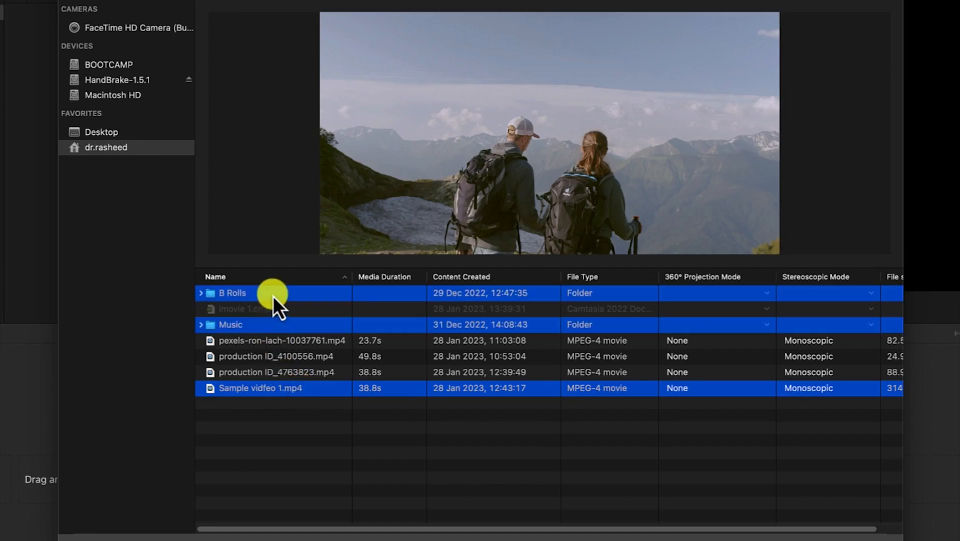
left_click(278, 342, "super")
left_click(287, 359, "super")
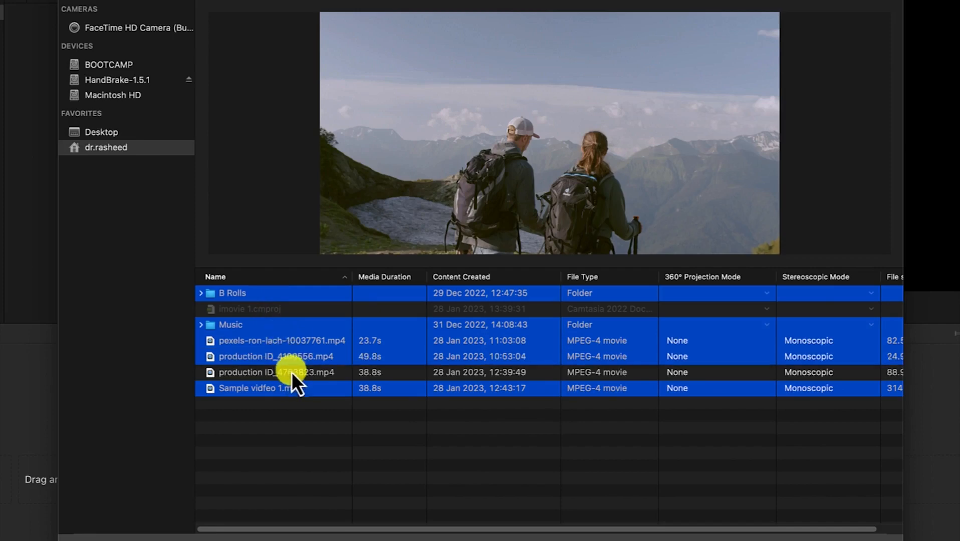
left_click(292, 372, "super")
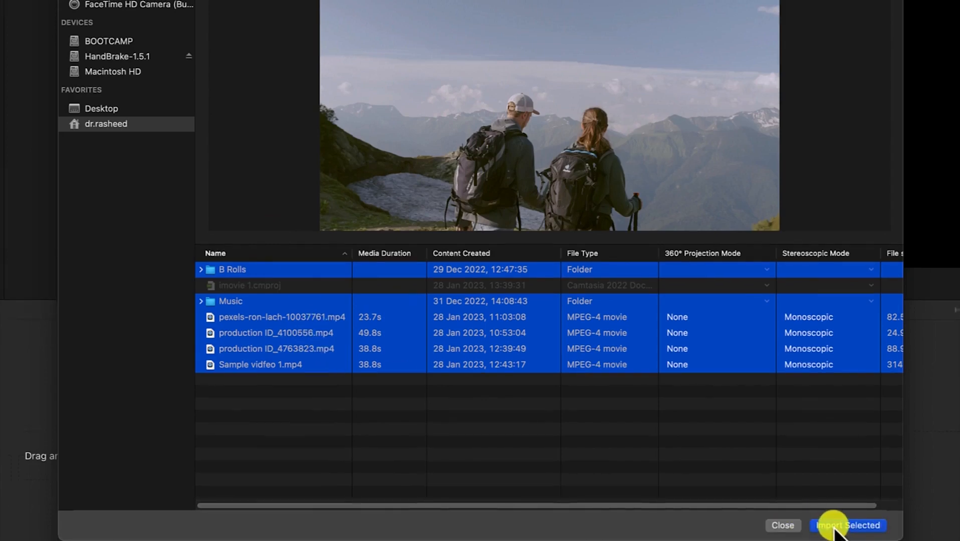
left_click(835, 527)
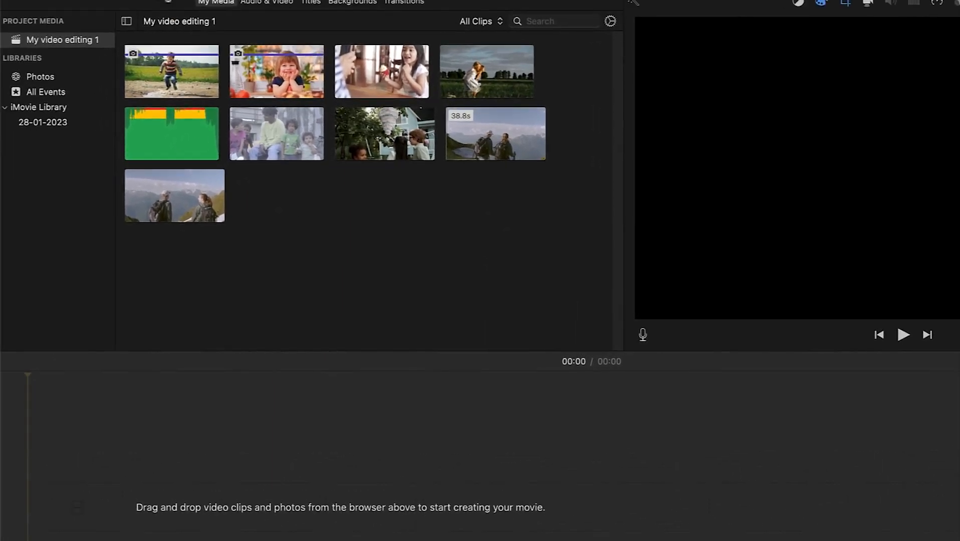
left_click(155, 13)
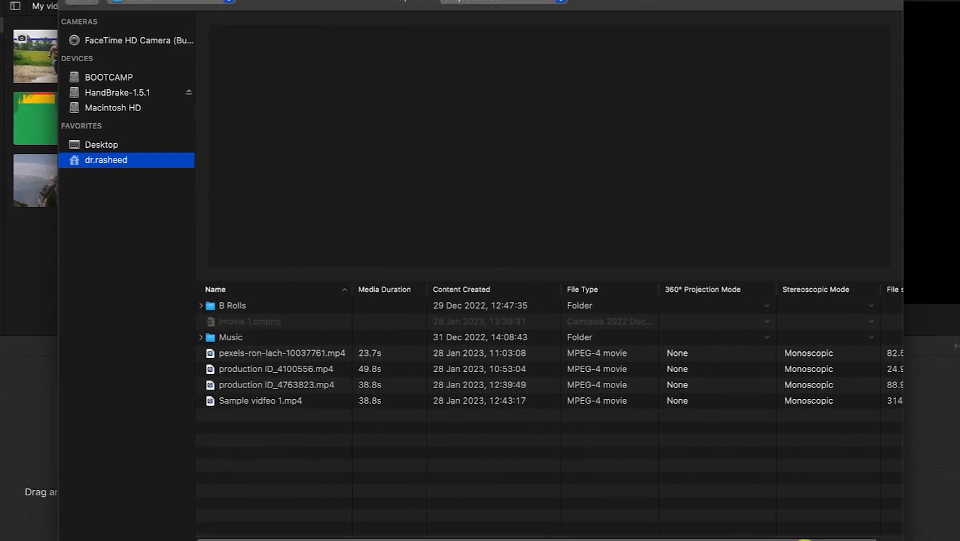
key("Escape")
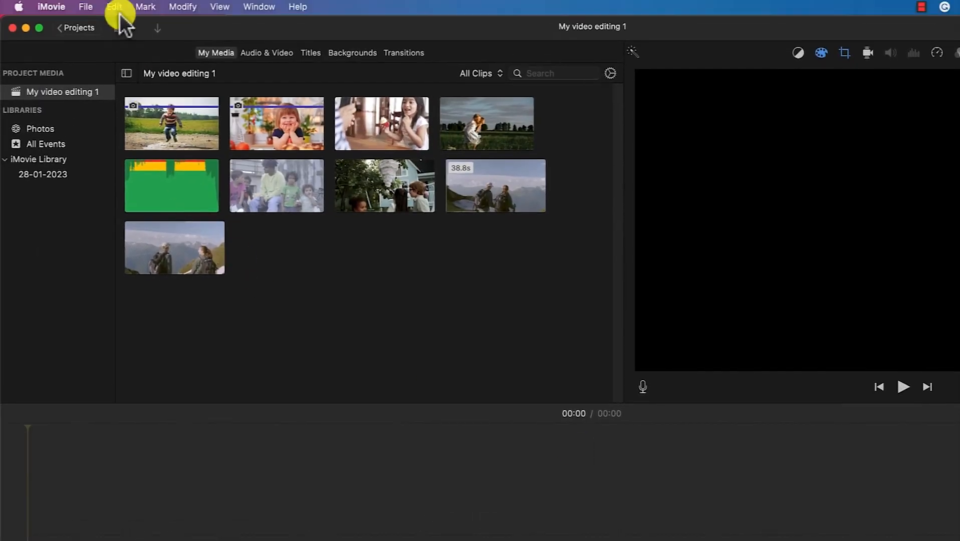
left_click(84, 7)
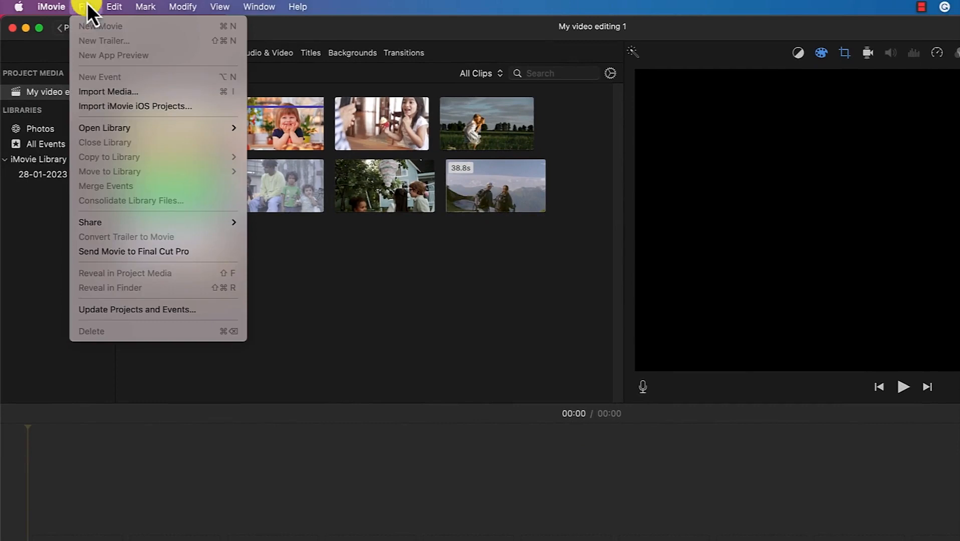
left_click(104, 96)
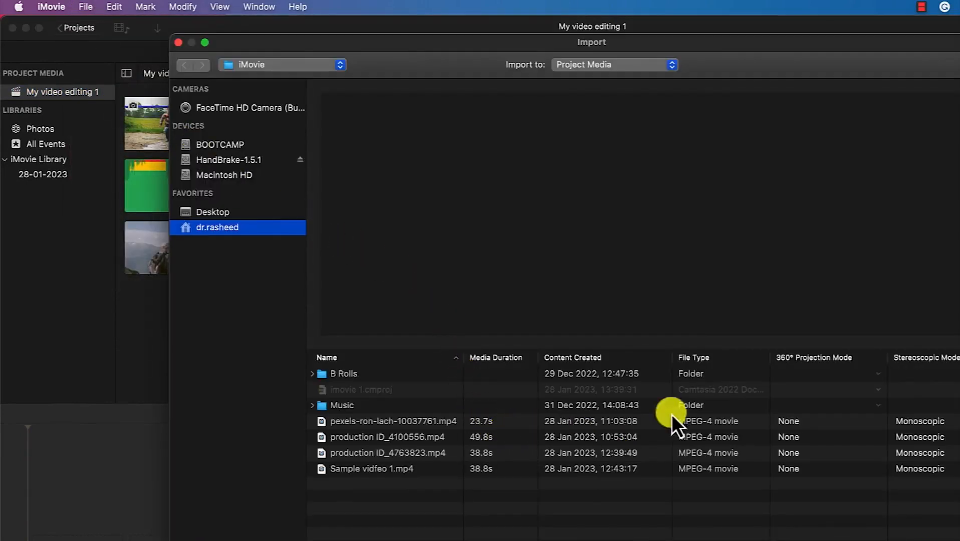
key("Escape")
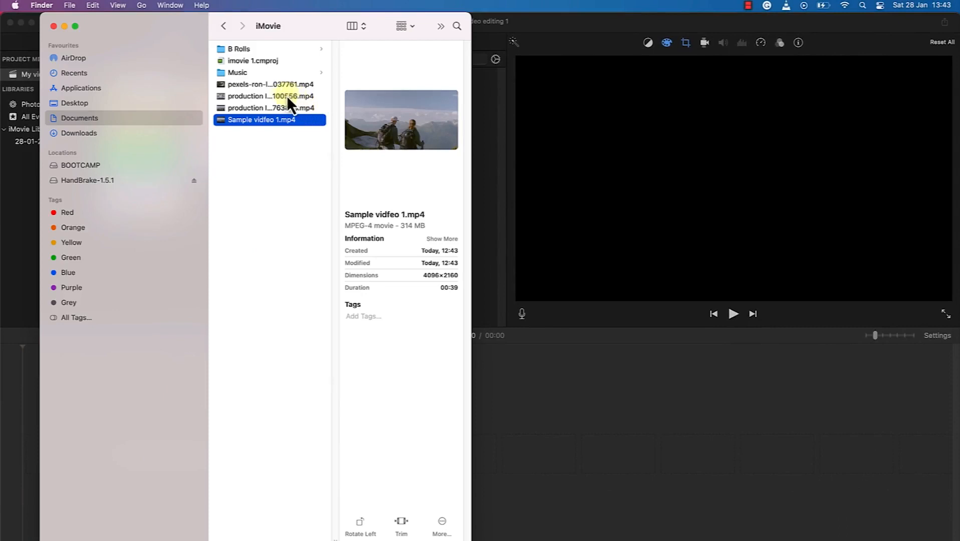
left_click(255, 73)
left_click_drag(257, 84, 267, 207)
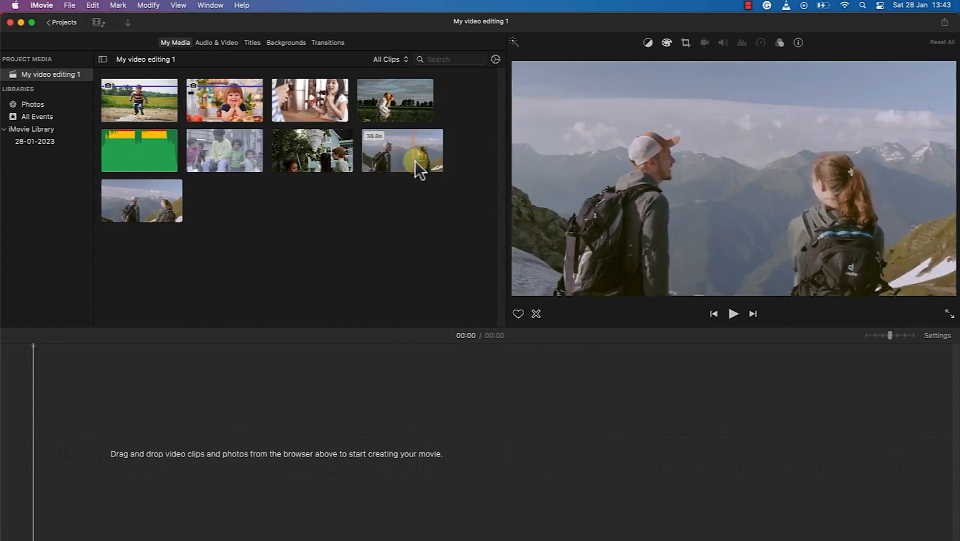
- Add the whole 38.8 s hikers clip at the end of the second media row to the empty timeline
left_click(406, 157)
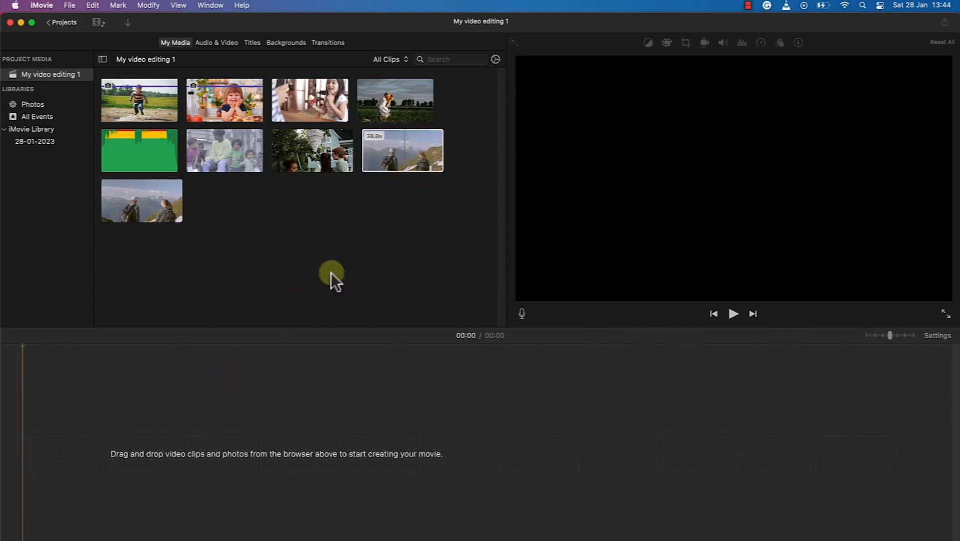
mouse_move(403, 143)
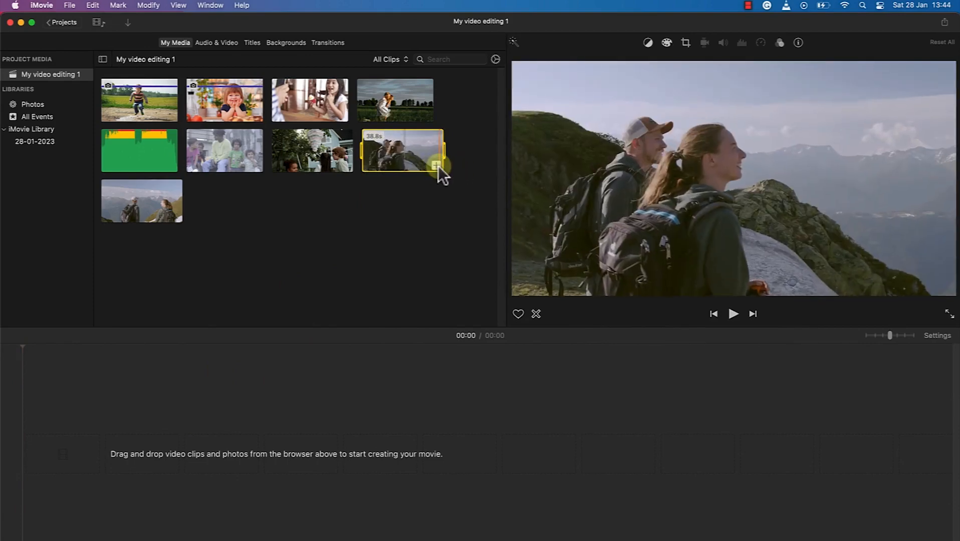
left_click(436, 166)
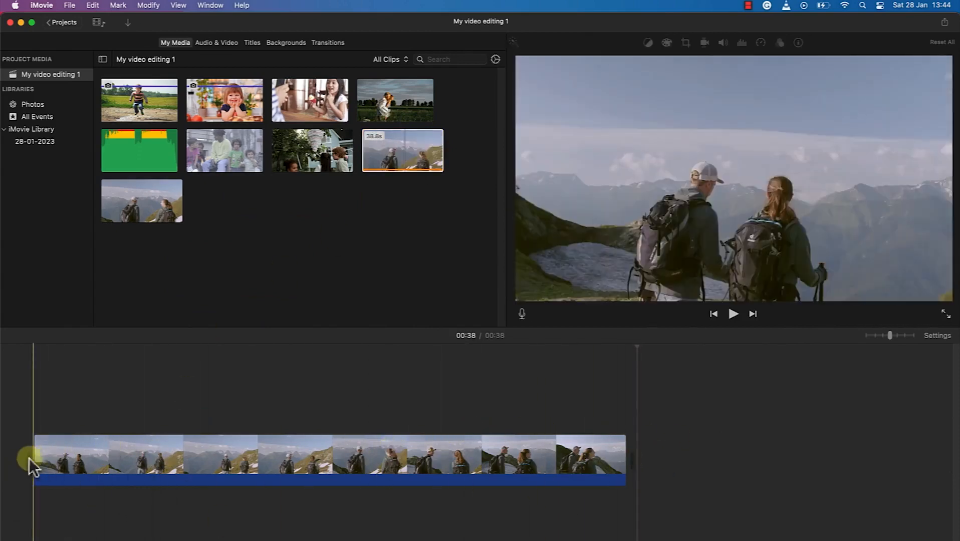
- Append the hikers clip from the third media row to the timeline and delete the first hikers clip
left_click(156, 473)
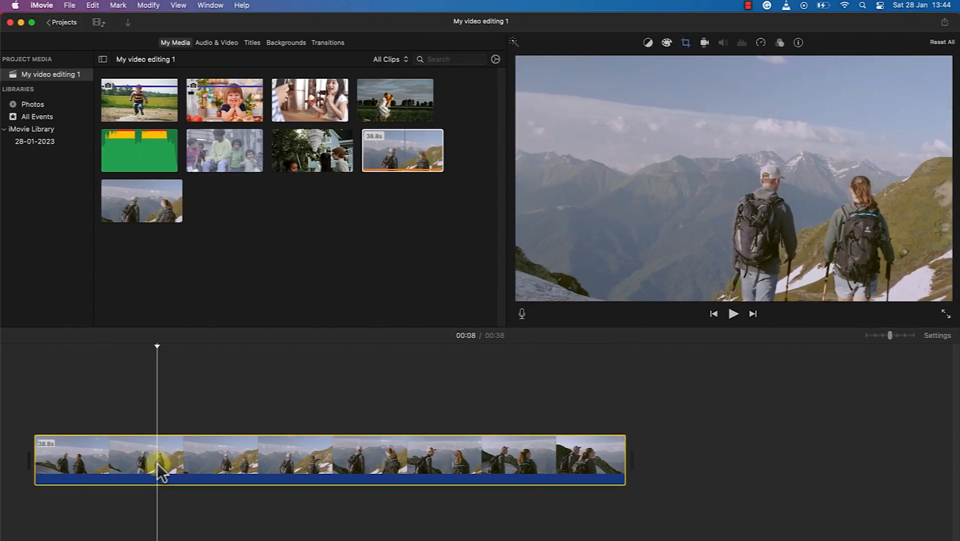
left_click(386, 163)
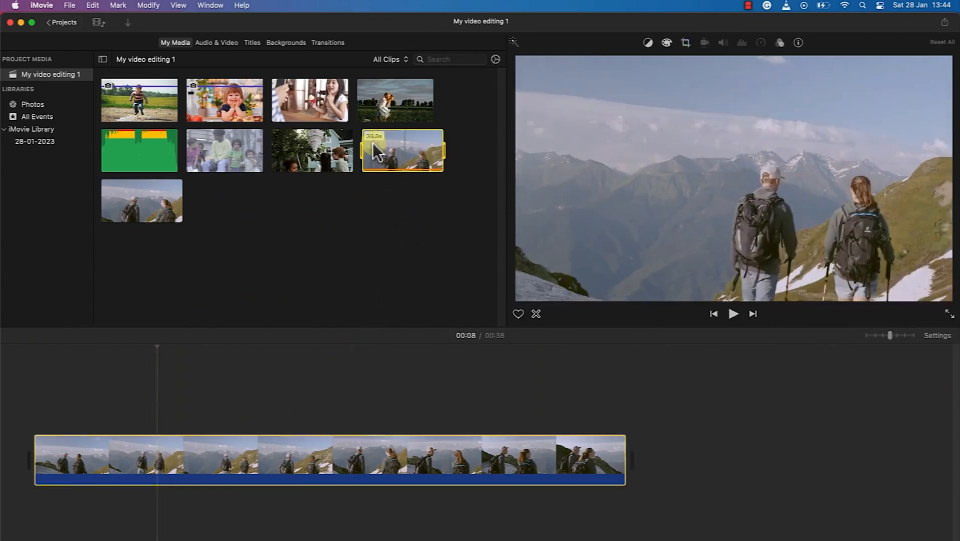
left_click_drag(148, 210, 625, 457)
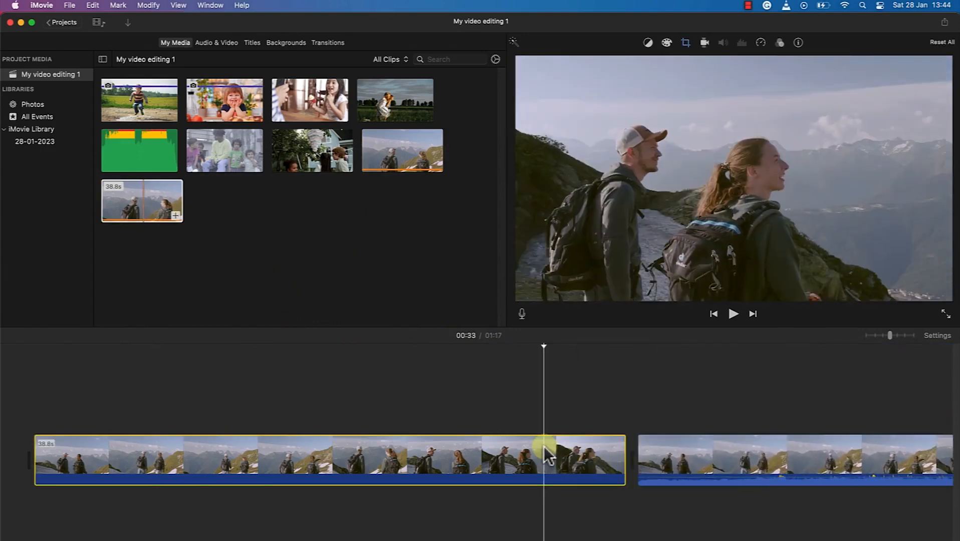
key("Delete")
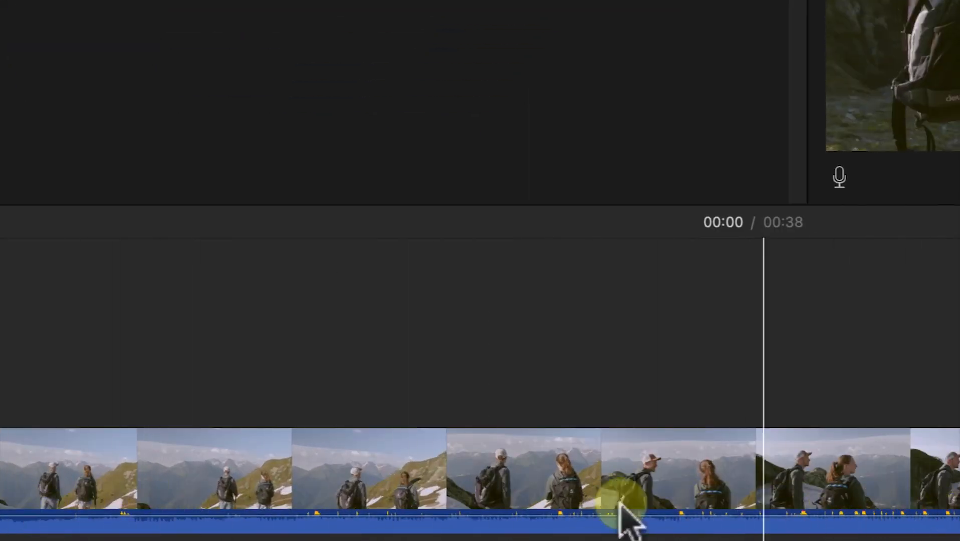
- Append the 4.0 s image of the smiling girl and the whole 23.7 s garden party clip after the hikers clip
left_click(441, 478)
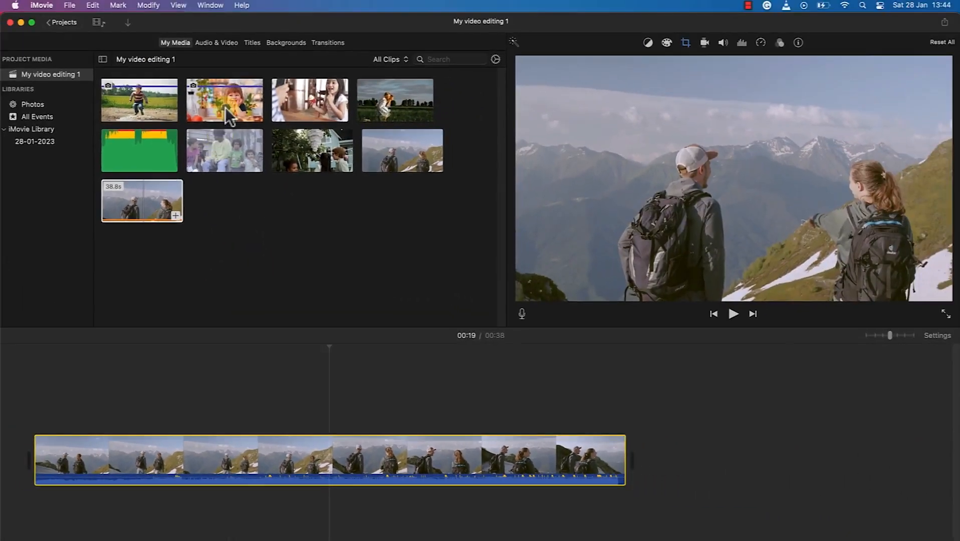
left_click_drag(305, 220, 640, 440)
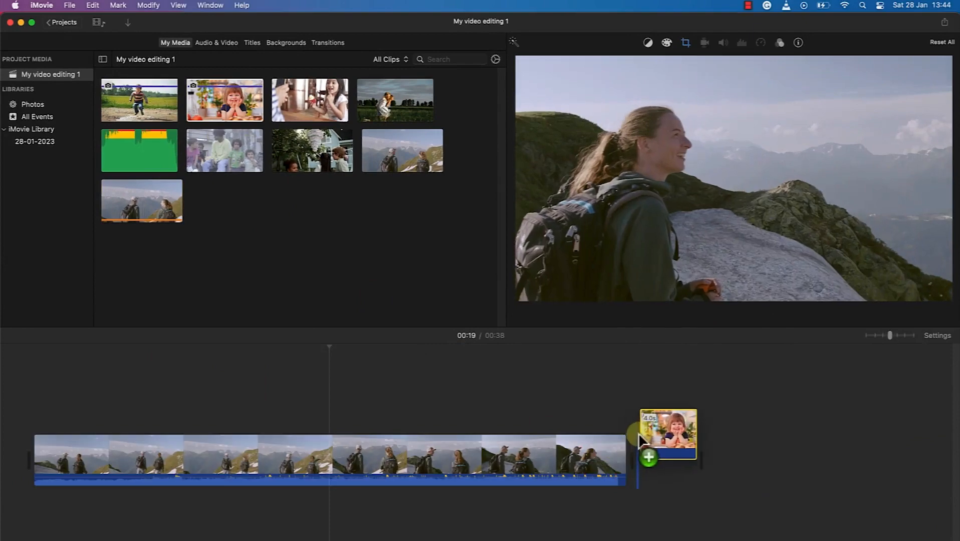
left_click_drag(595, 406, 656, 447)
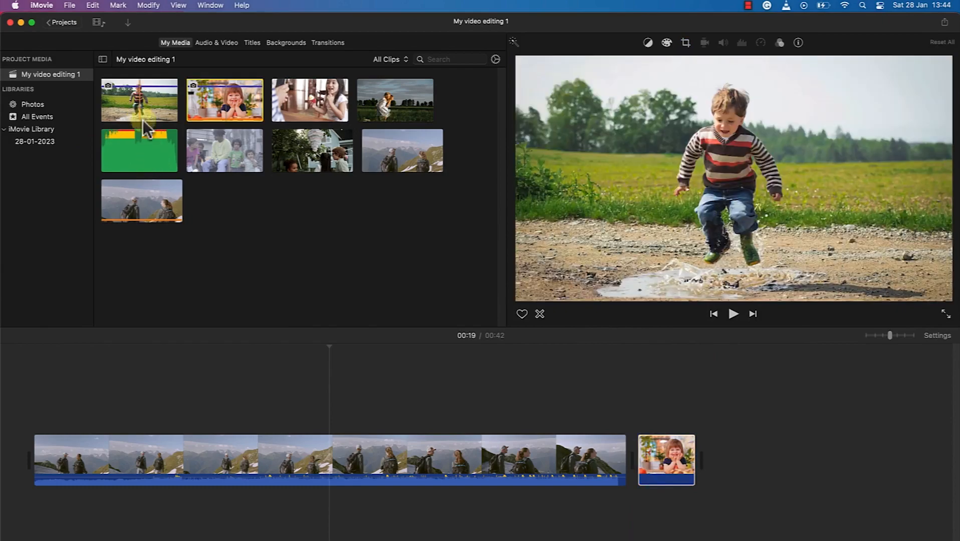
left_click_drag(305, 137, 705, 454)
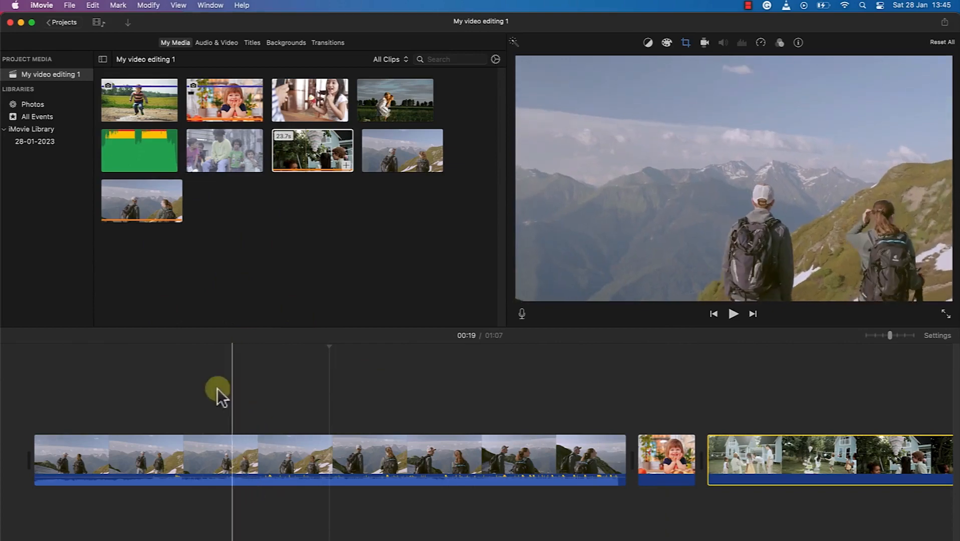
- Overlay a section of the 23.7 s garden party clip above the hikers clip's first half, and select the entire source clip in the media
left_click_drag(288, 399, 290, 401)
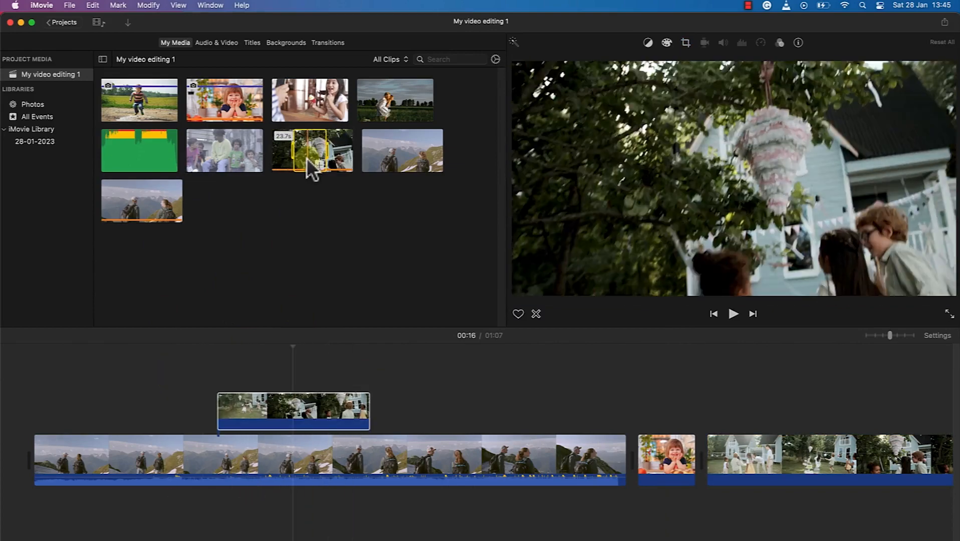
right_click(320, 154)
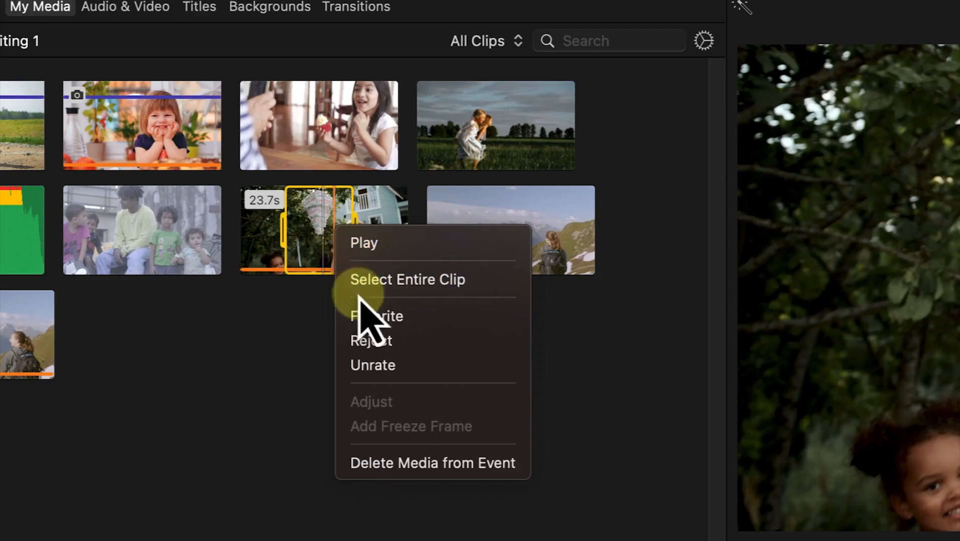
left_click(371, 280)
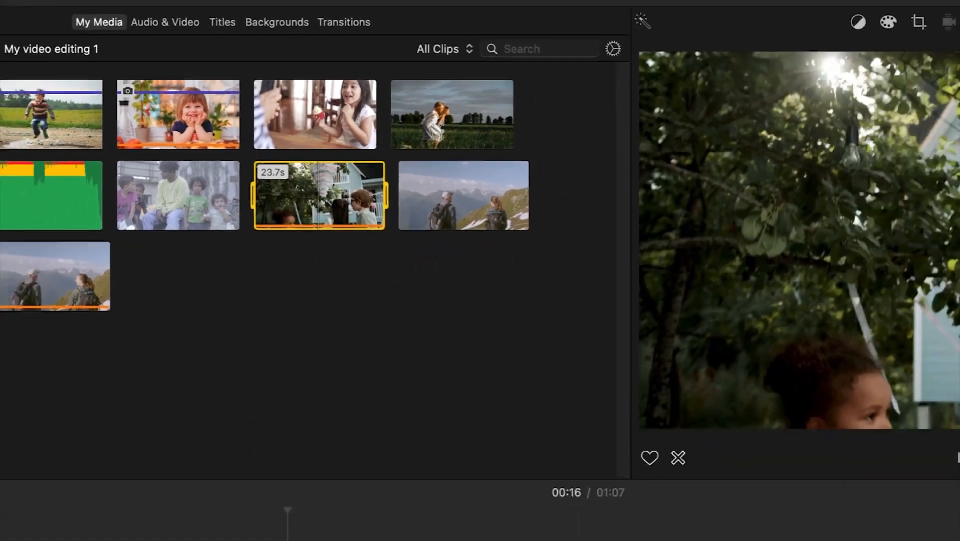
- Select the overlaid garden party clip and the hikers clip below it, placing the playhead at 00:24
left_click(317, 405)
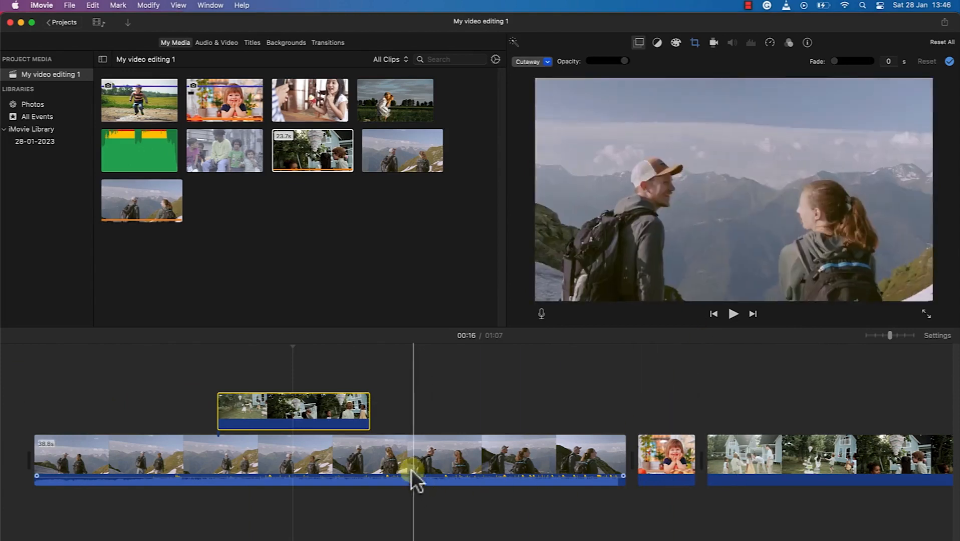
left_click(411, 470)
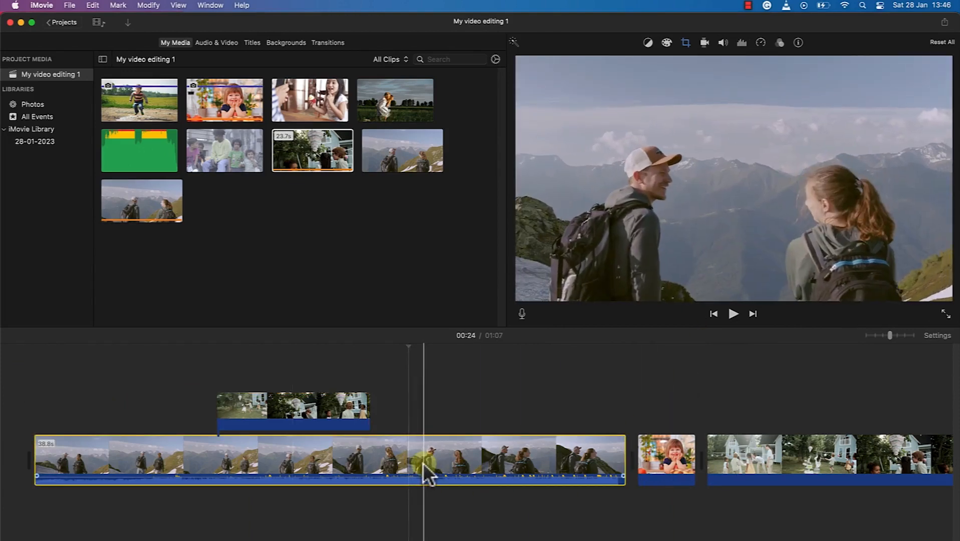